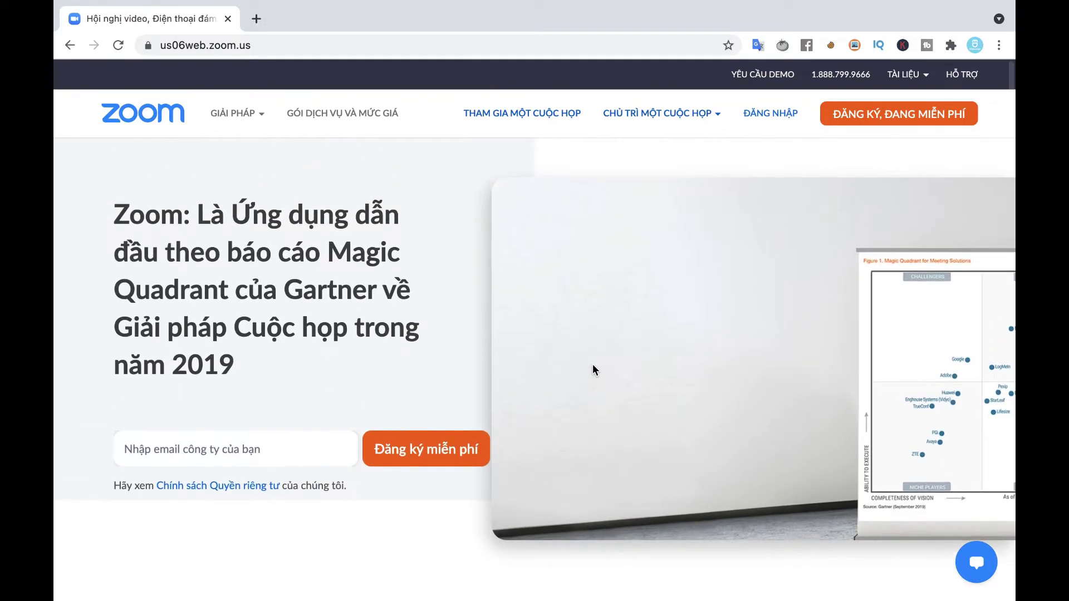
- Go to the zoom.us website
click(245, 45)
text(zoo)
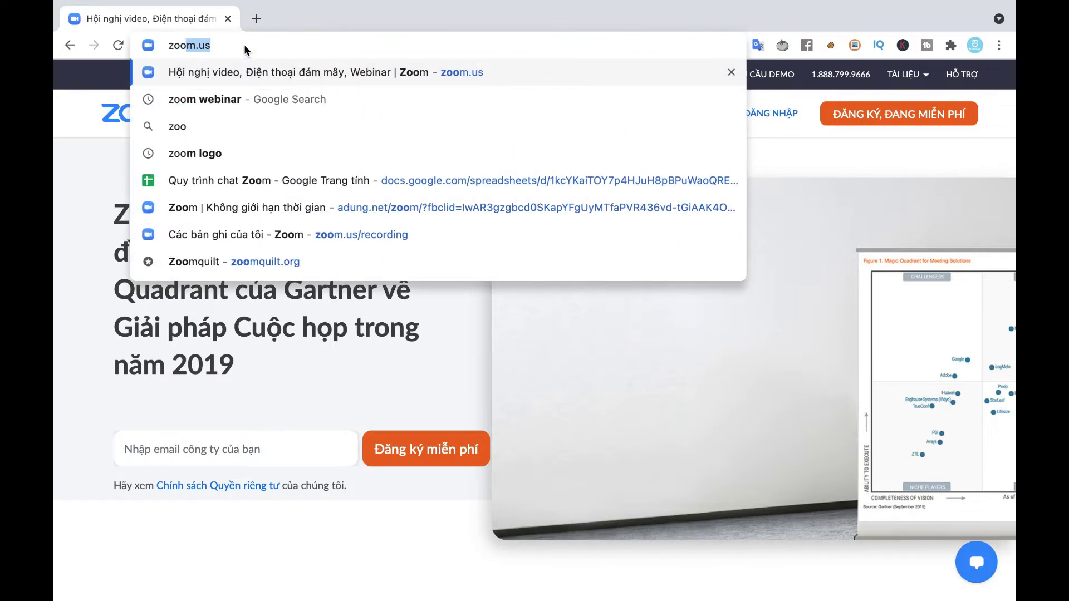
text(m.us)
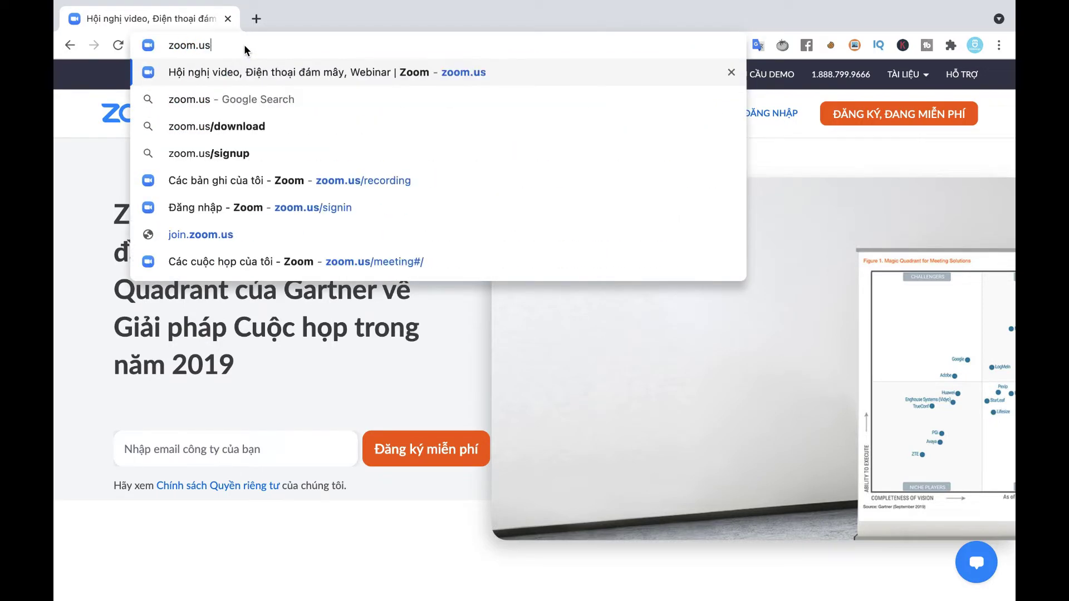
key(Return)
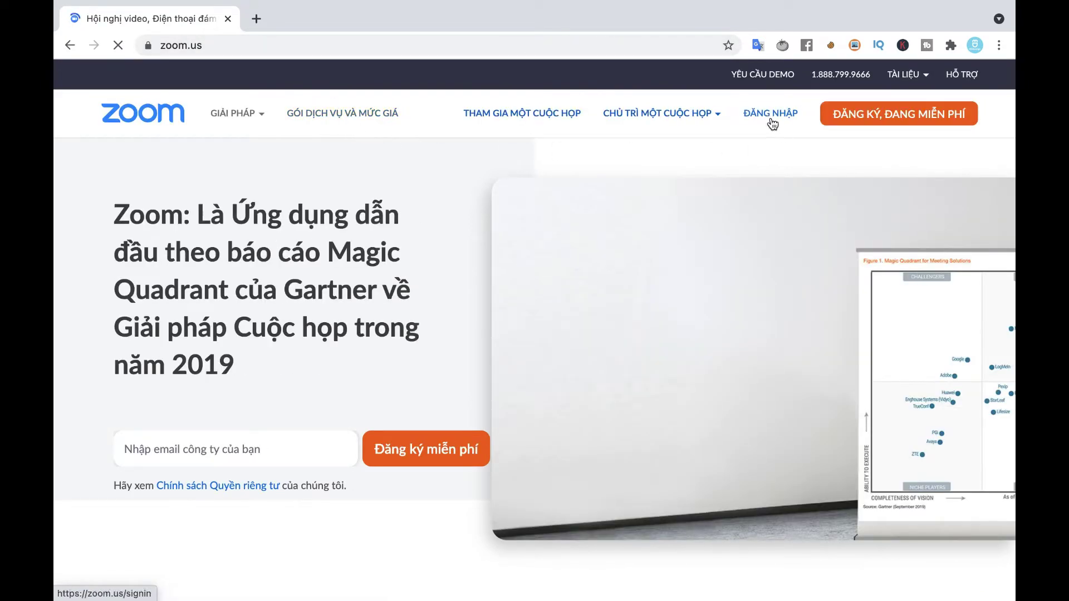
- Sign in to Zoom with the existing Google account
click(771, 115)
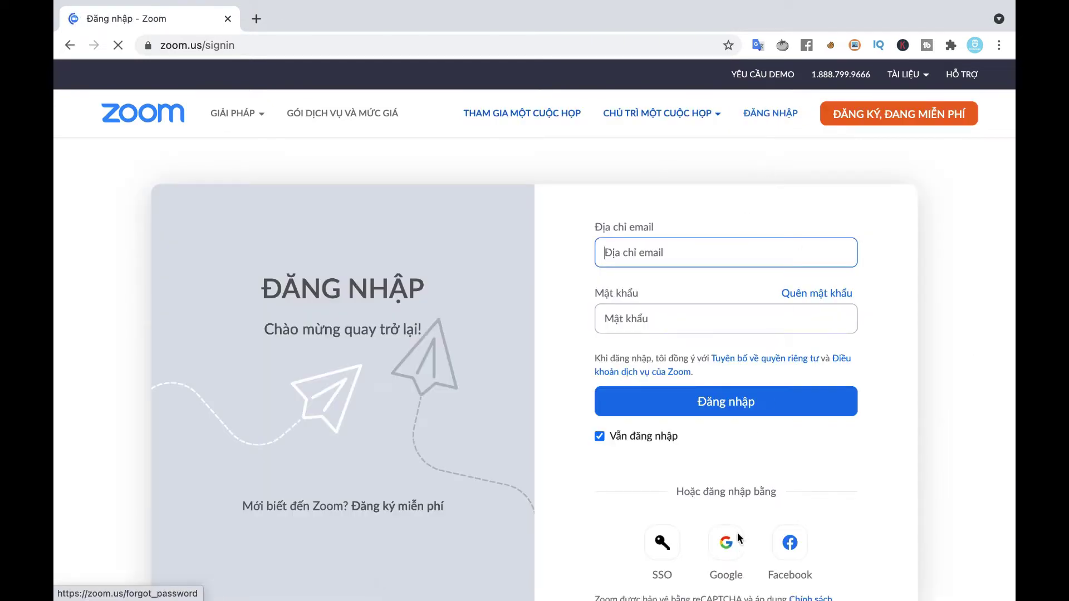
click(727, 548)
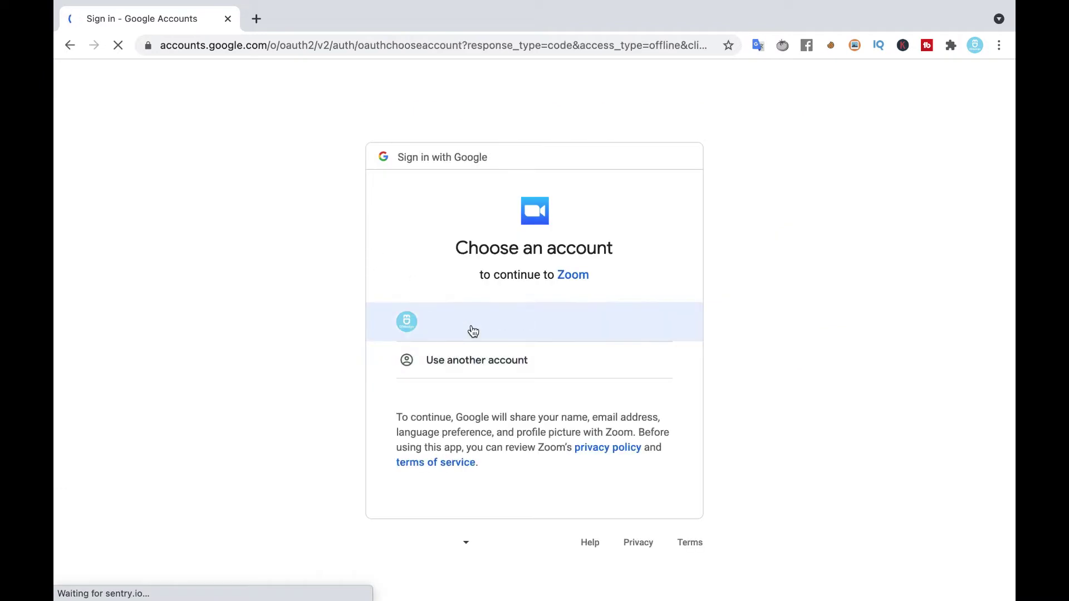
click(471, 327)
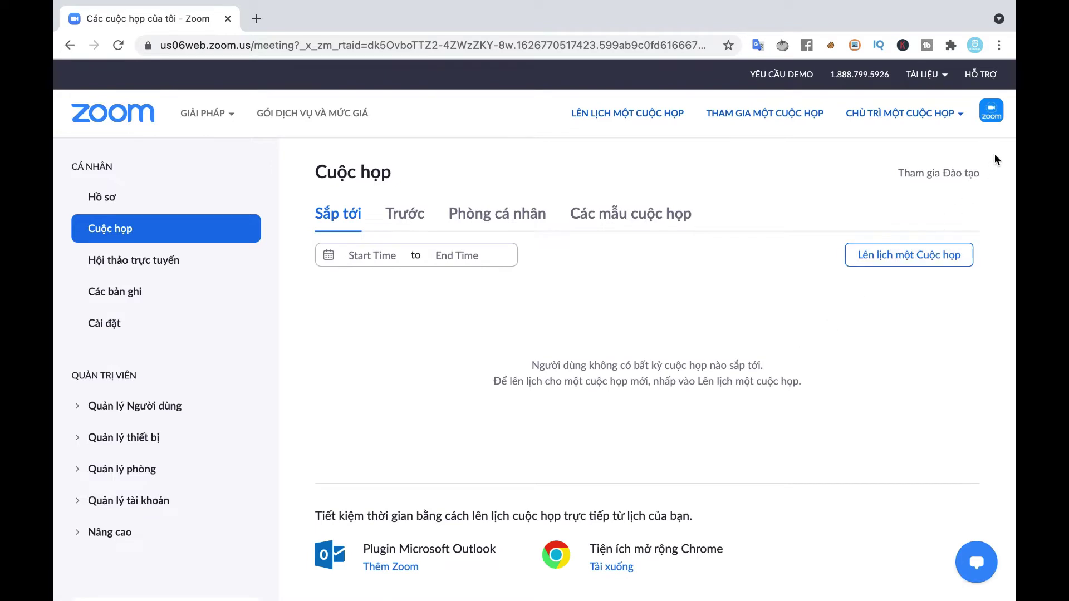
- Check the signed-in account's licence status in the profile details
click(997, 115)
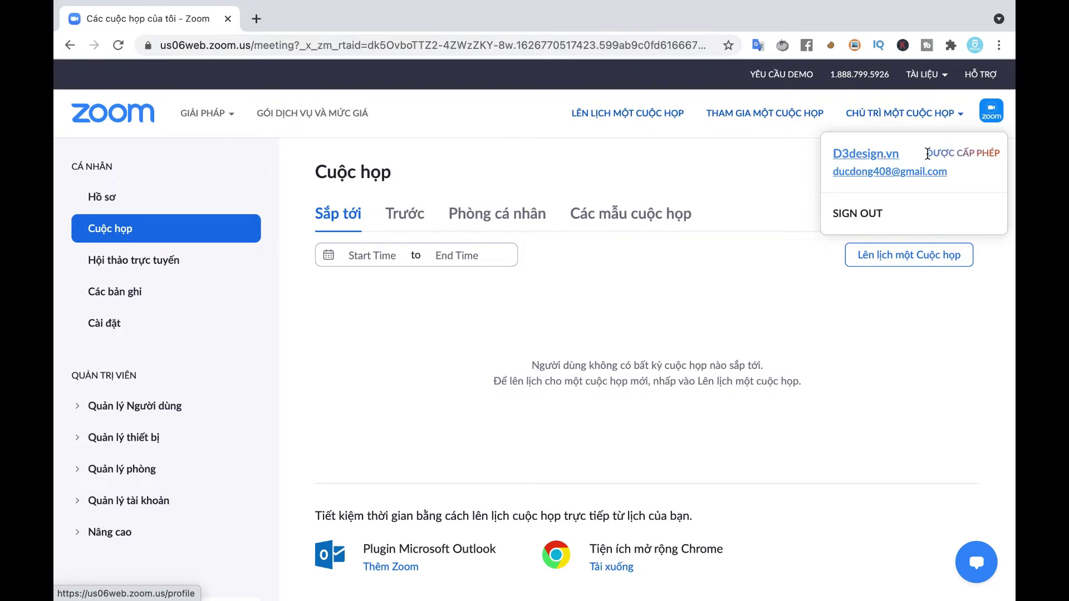
drag(924, 157, 990, 158)
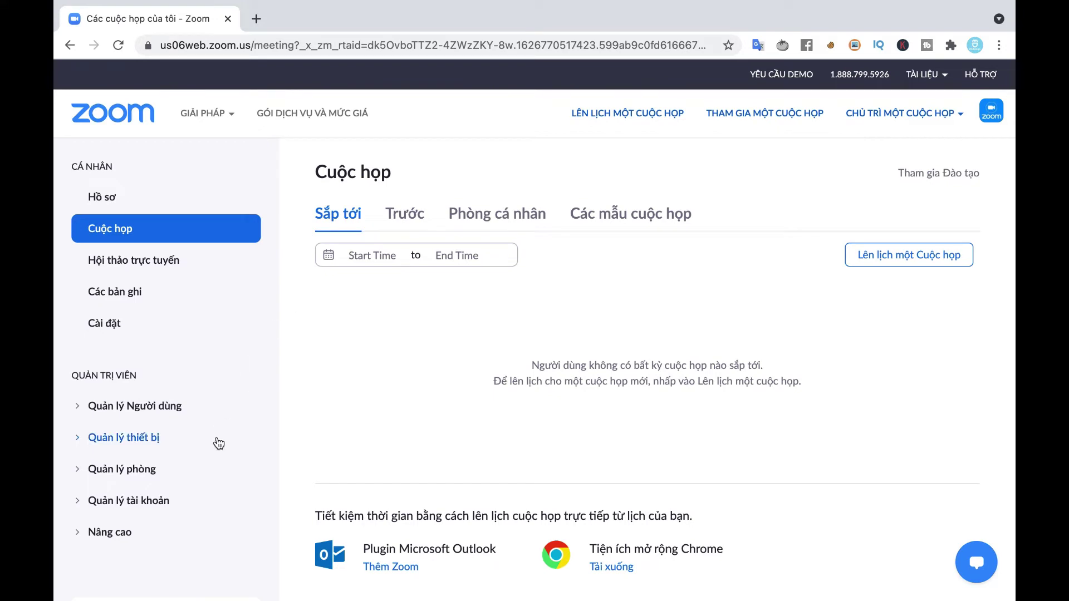
- Open the billing page (Thanh toán) under account management (Quản lý tài khoản)
scroll(219, 443, down, 2)
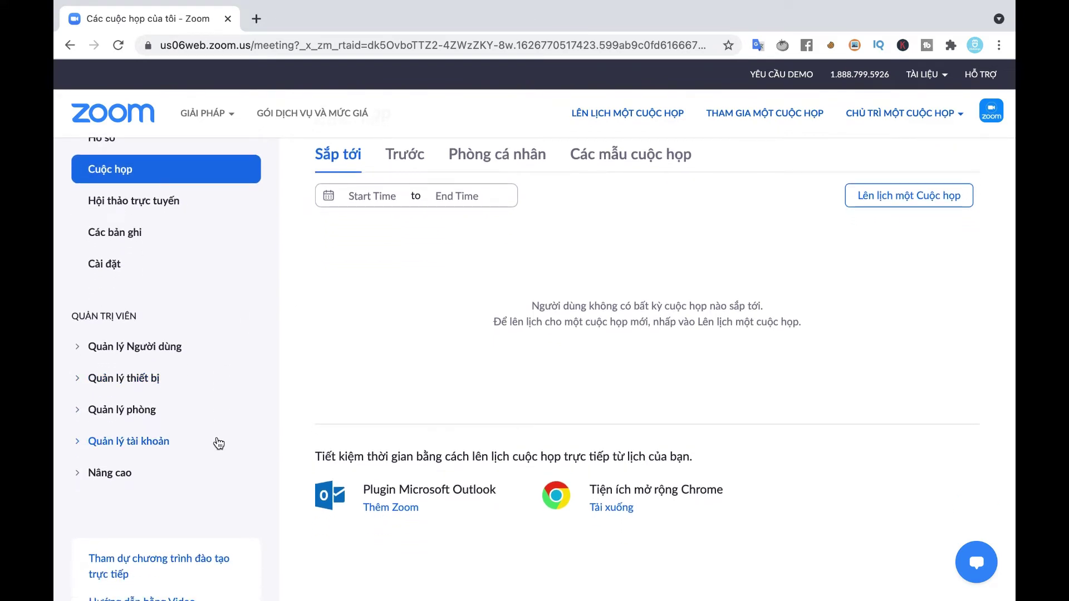
scroll(219, 443, up, 1)
scroll(144, 264, up, 1)
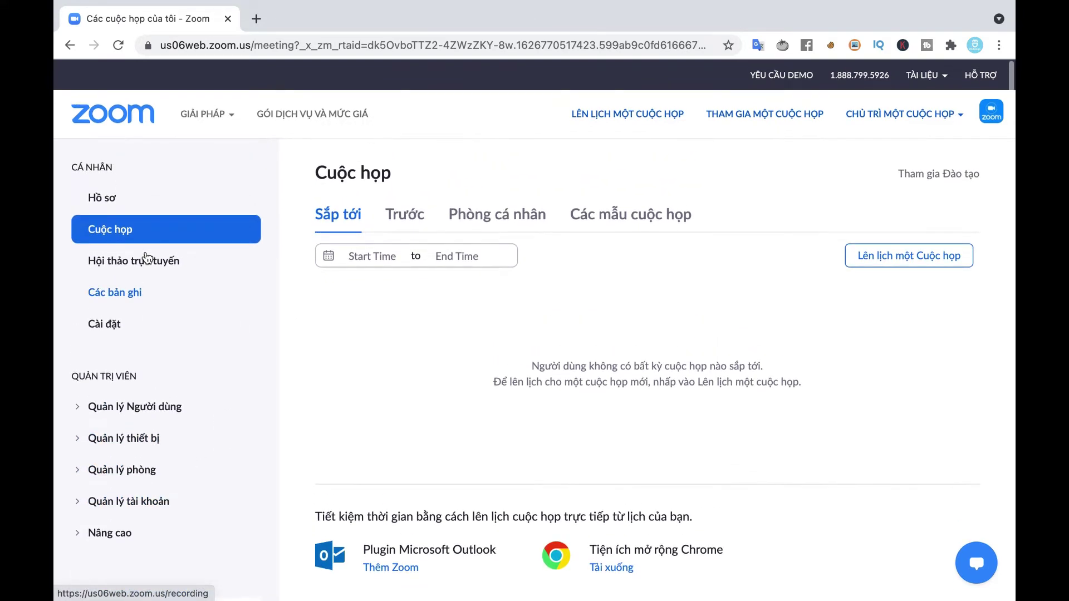
click(155, 507)
scroll(155, 508, down, 2)
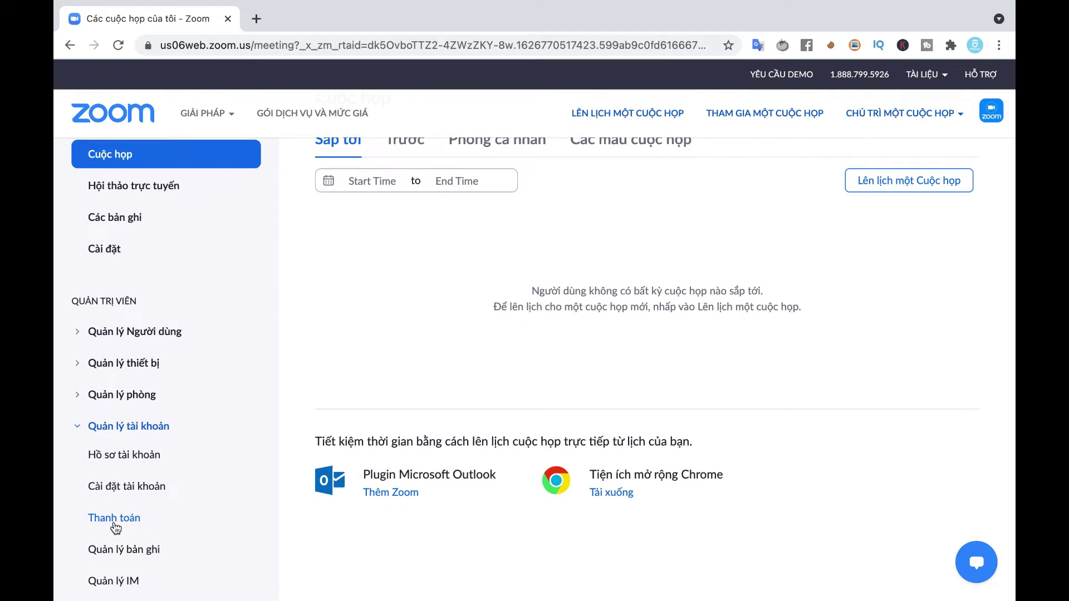
click(131, 521)
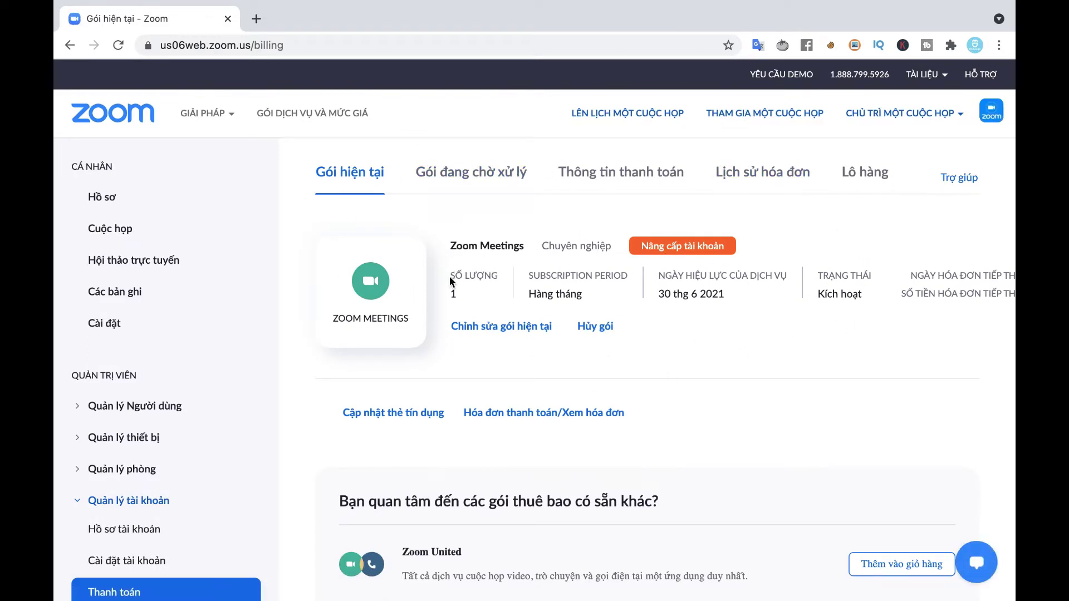
- Examine the current Zoom Meetings plan's quantity, subscription period, service effective date and status
drag(451, 275, 498, 278)
double_click(452, 293)
click(528, 278)
drag(530, 294, 590, 297)
drag(660, 293, 727, 296)
click(709, 295)
drag(659, 294, 729, 304)
click(662, 294)
drag(670, 294, 660, 294)
click(664, 294)
drag(663, 294, 723, 298)
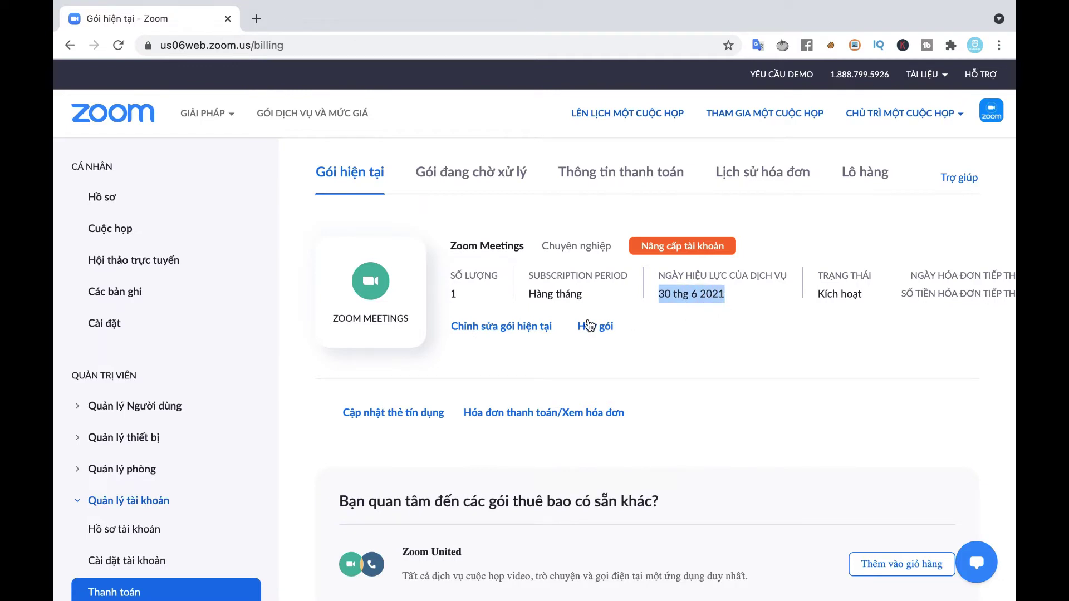
scroll(761, 340, down, 1)
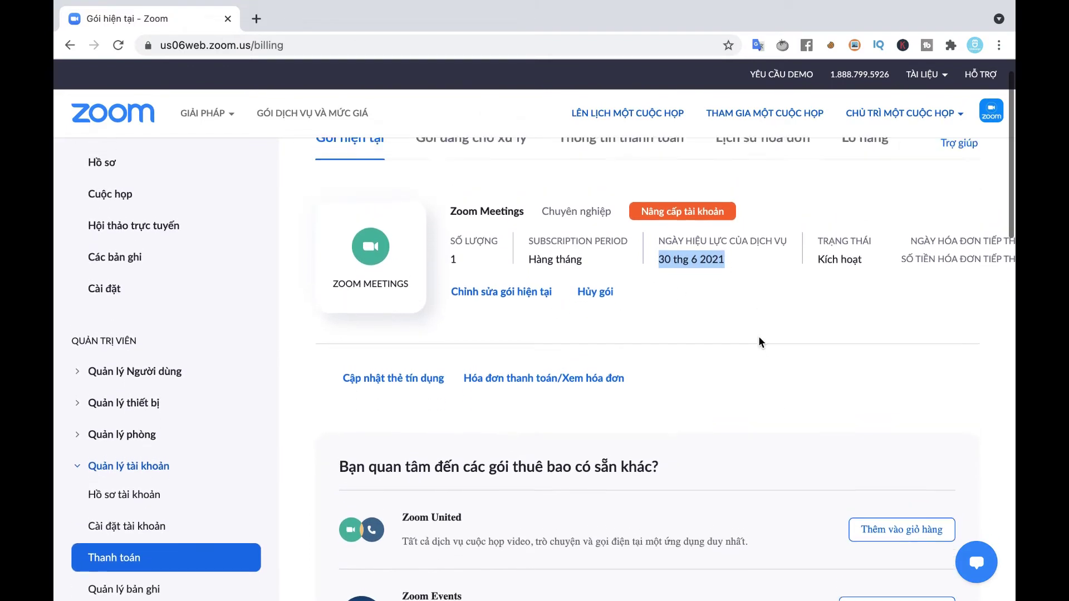
scroll(760, 342, up, 1)
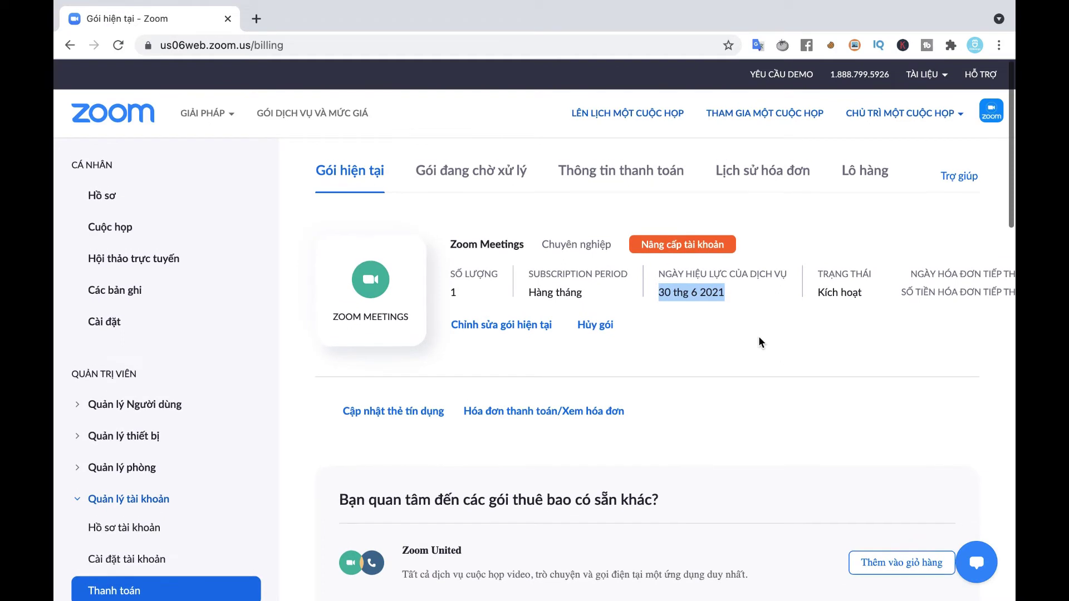
scroll(759, 339, down, 1)
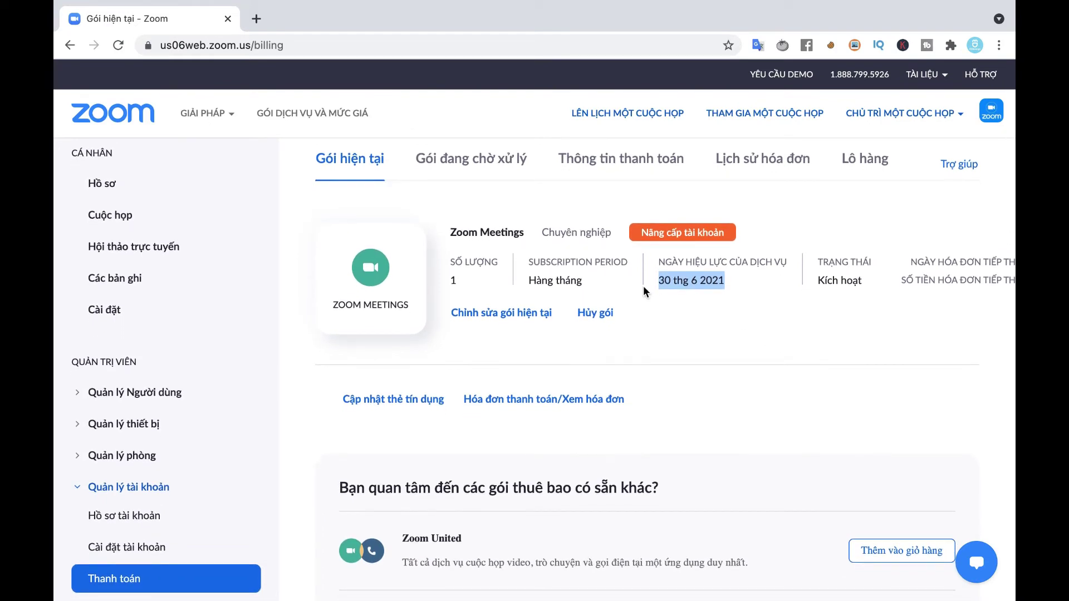
drag(456, 261, 735, 277)
click(719, 280)
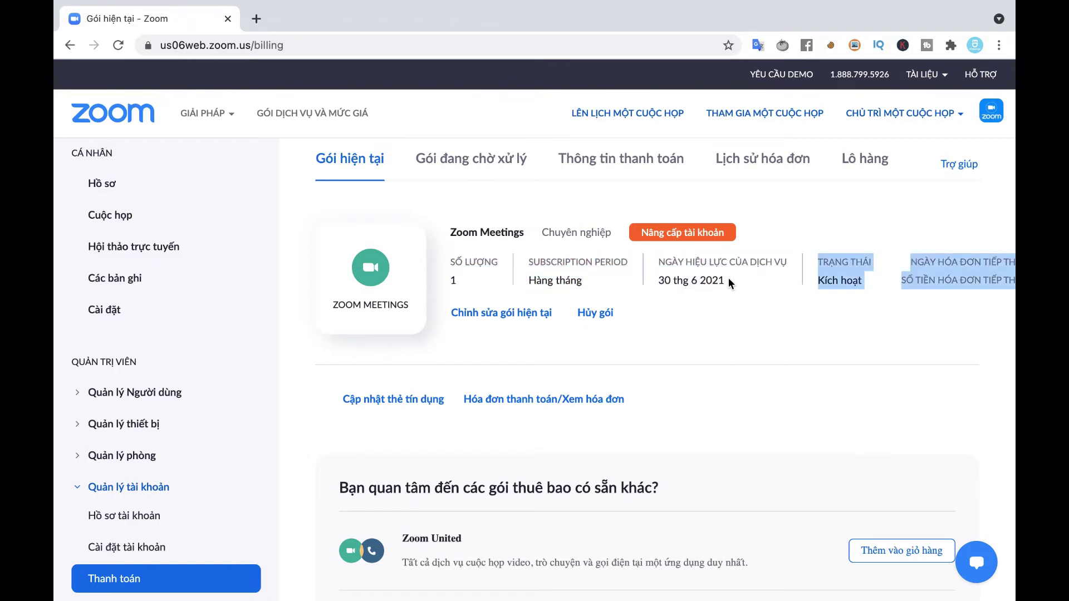
click(727, 279)
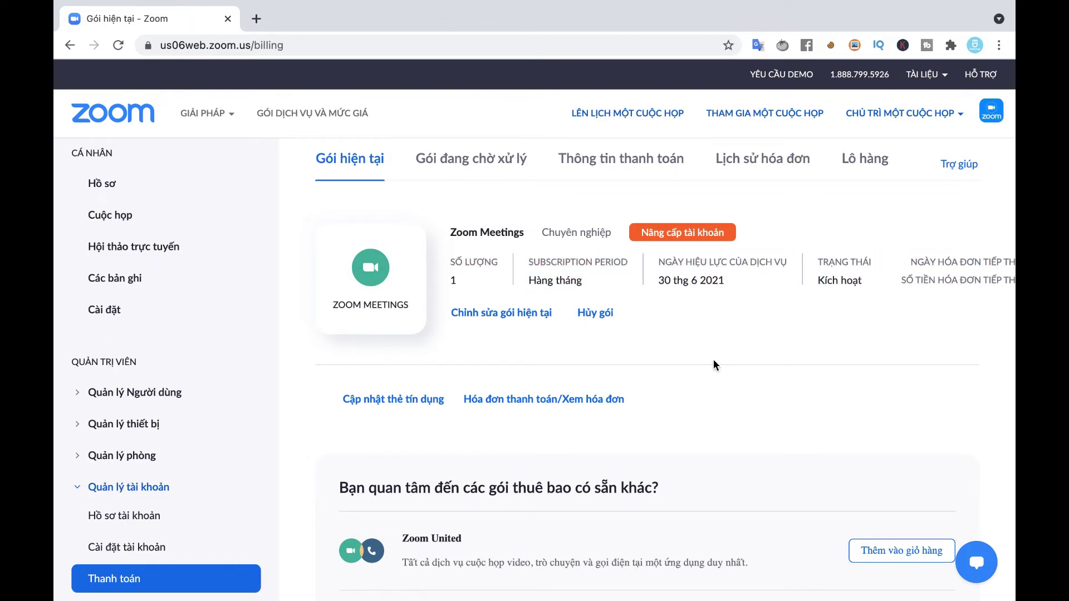
scroll(714, 362, down, 1)
scroll(714, 362, up, 2)
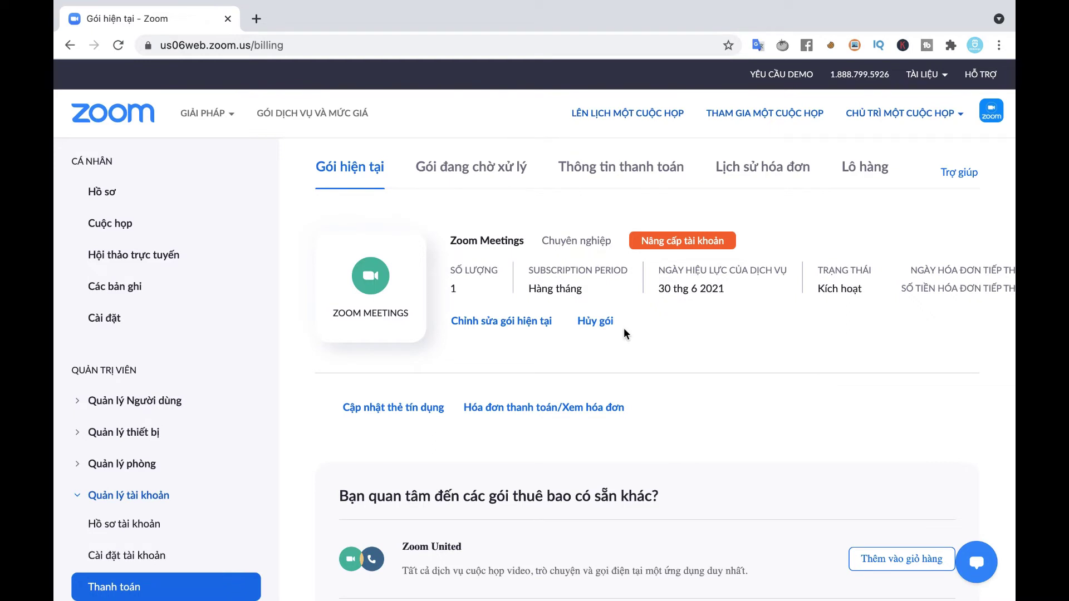
- View the plan and subscription cycle options for editing the current Zoom Meetings plan, and return to billing
click(510, 328)
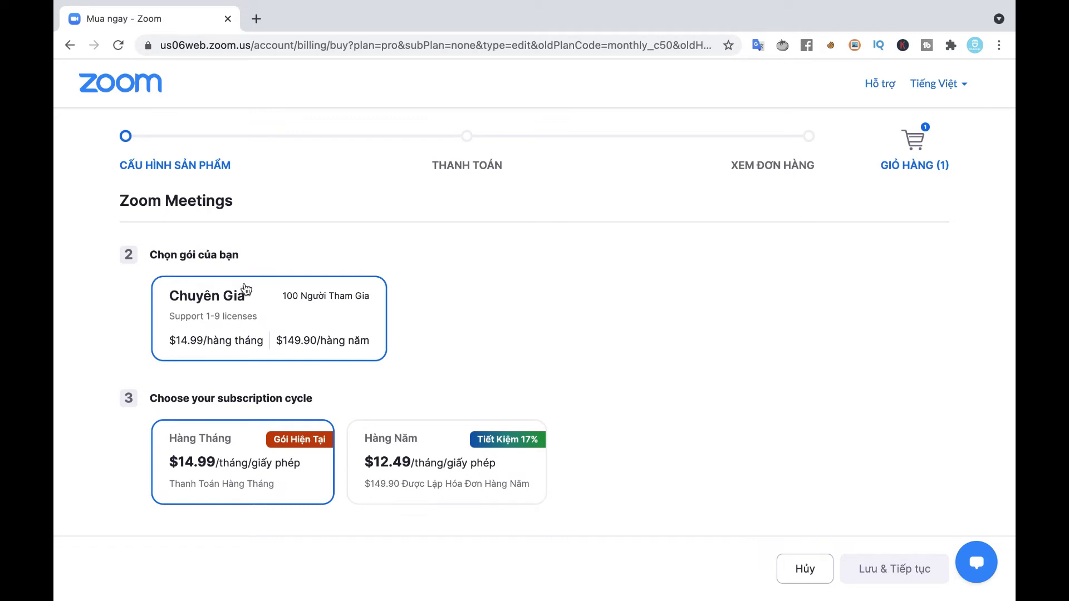
click(70, 46)
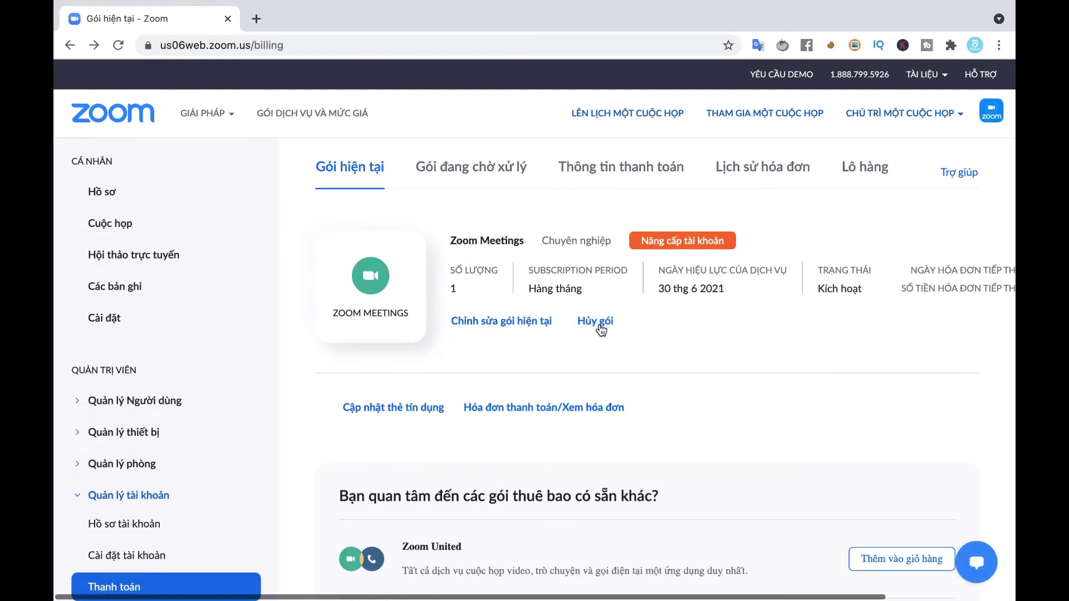
- Open the cancellation notice for the Zoom Meetings plan, read its paid-until date and terms, and go back without cancelling
click(596, 326)
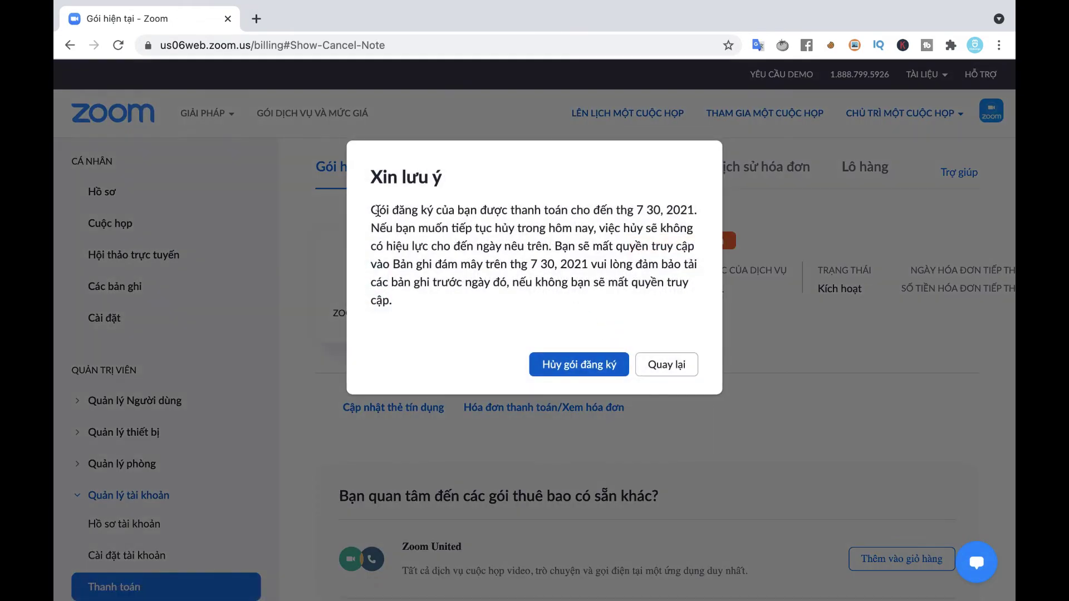
drag(372, 210, 671, 283)
click(671, 283)
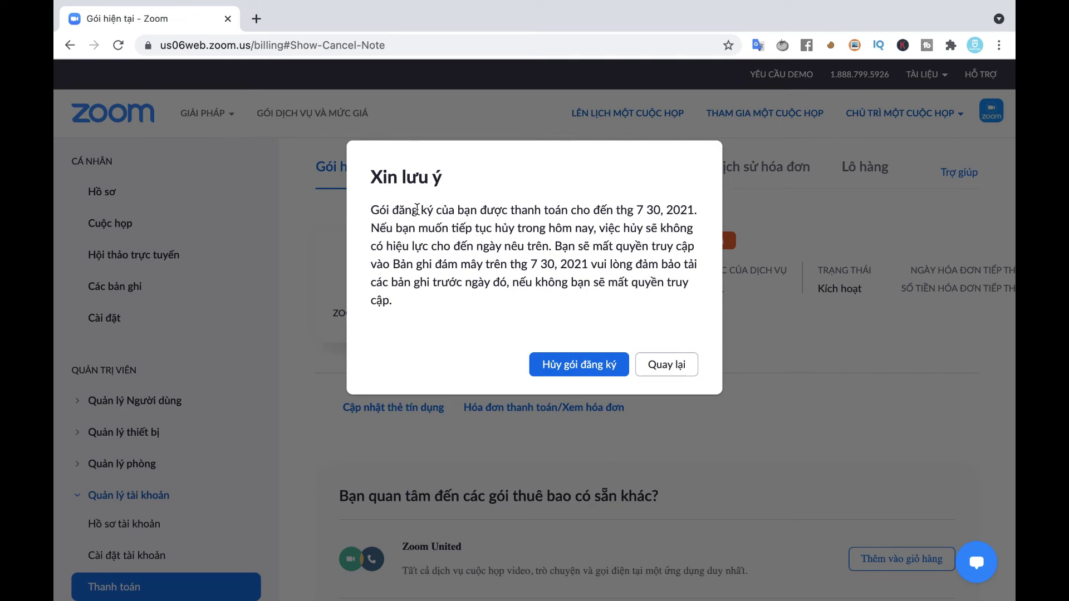
drag(372, 211, 705, 308)
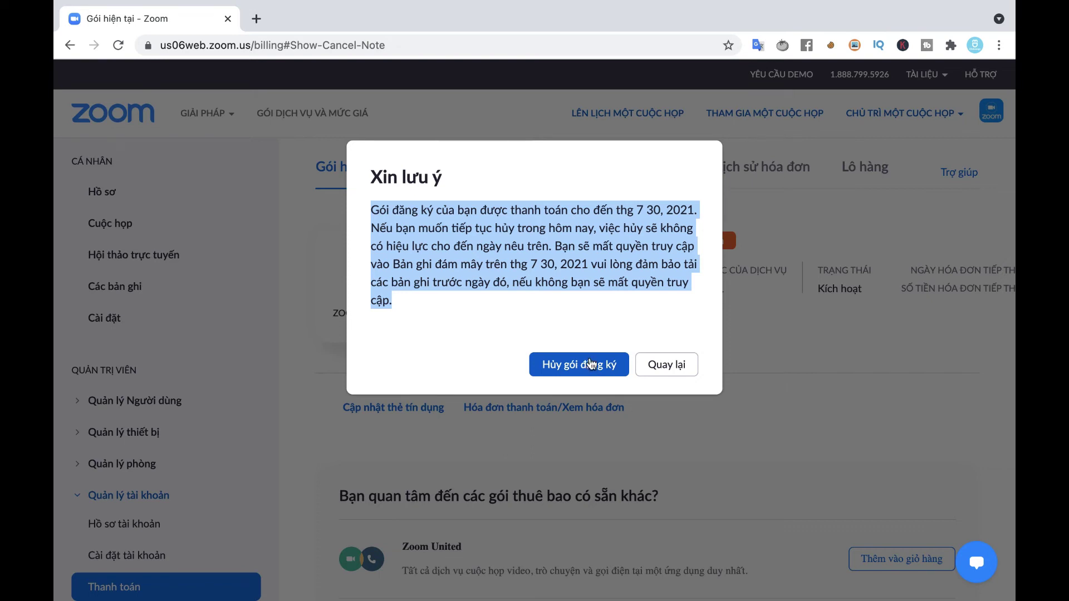
click(648, 236)
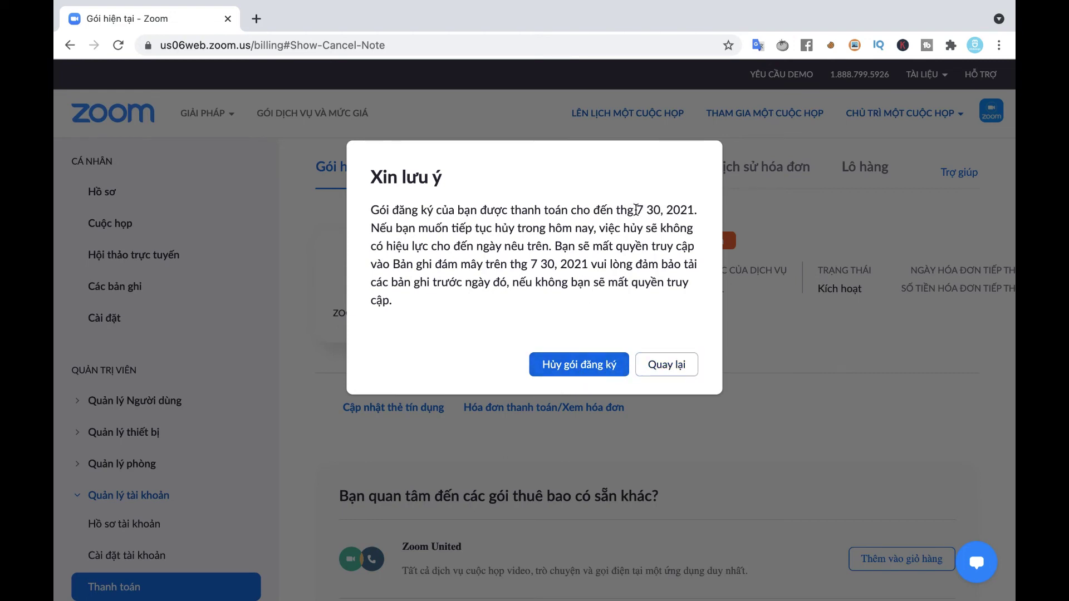
drag(635, 210, 697, 213)
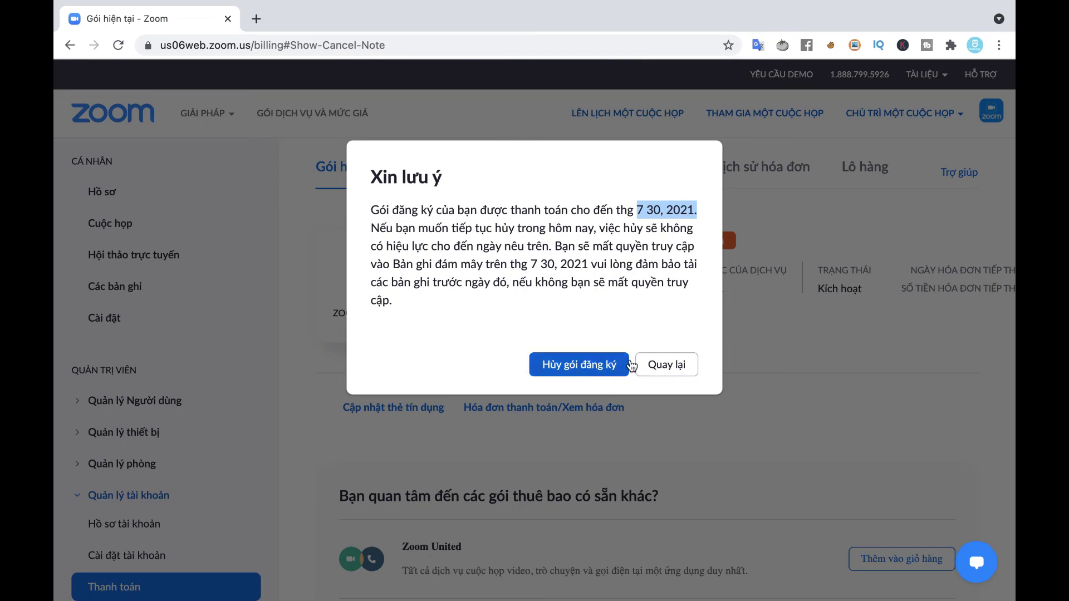
click(667, 364)
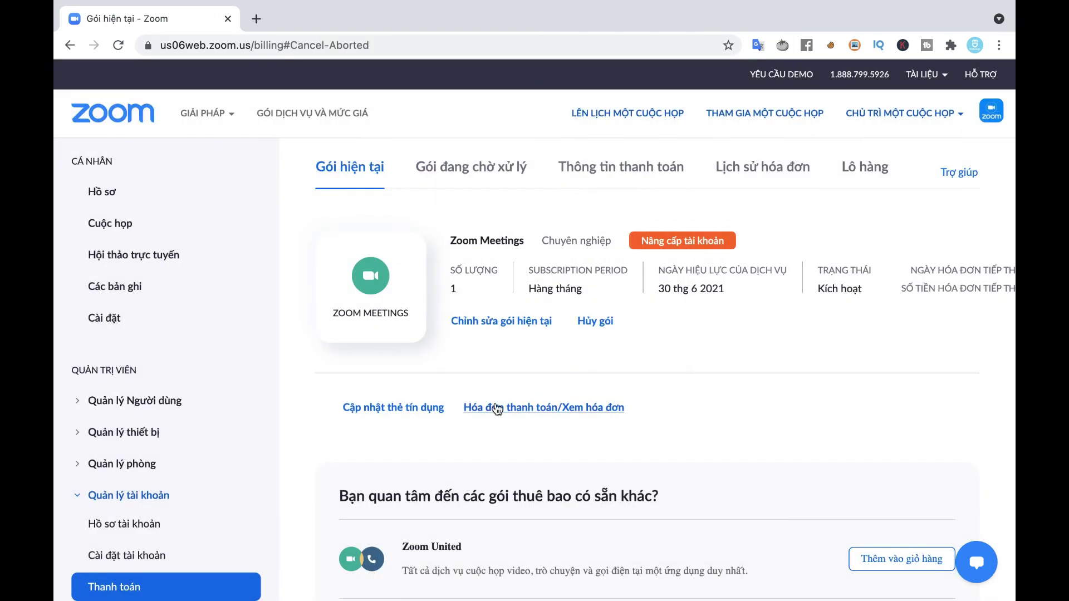
scroll(495, 402, down, 3)
scroll(233, 345, up, 2)
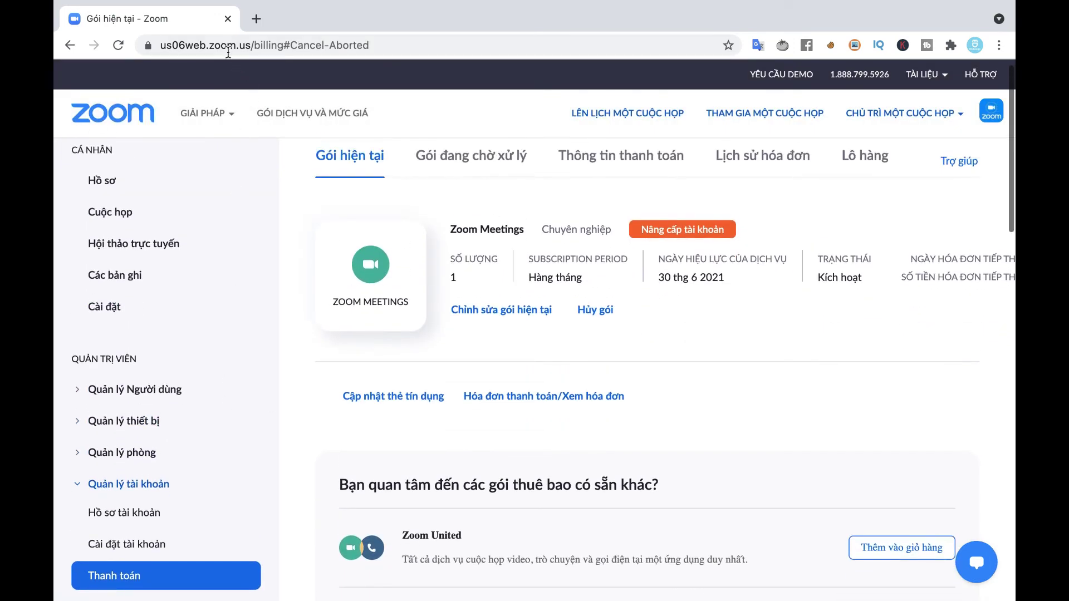
mouse_move(203, 113)
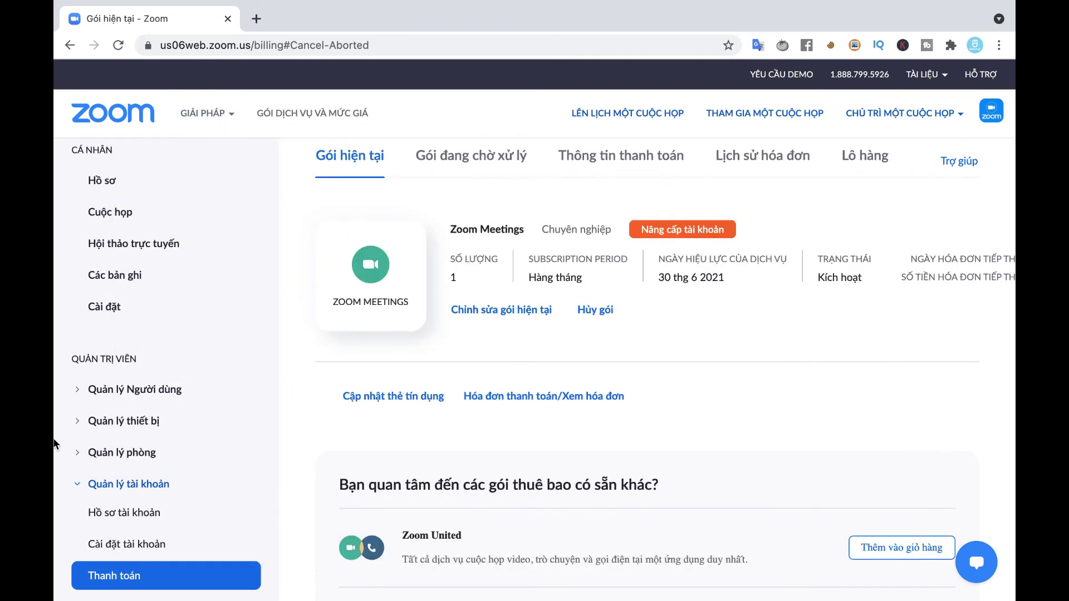
click(133, 484)
click(134, 484)
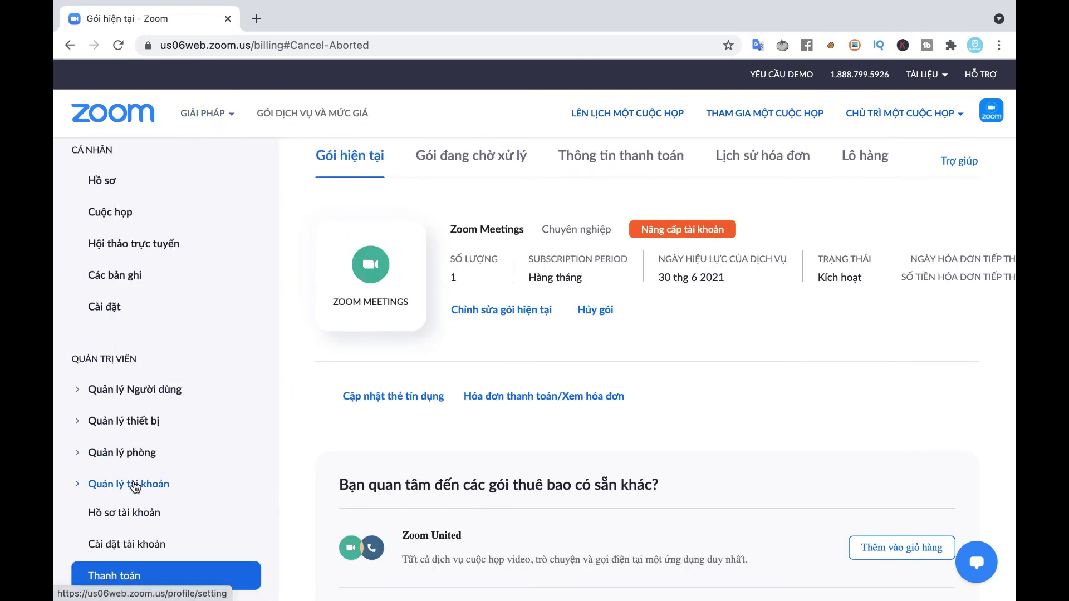
scroll(135, 483, down, 1)
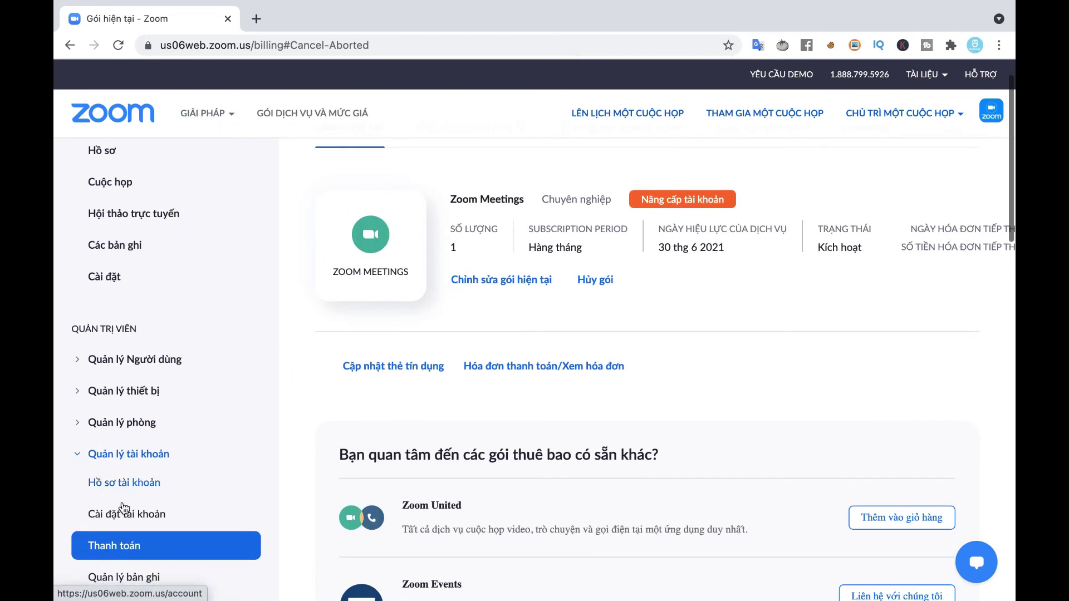
- Reopen the Zoom Meetings plan's cancellation notice and dismiss it, keeping the subscription
click(595, 279)
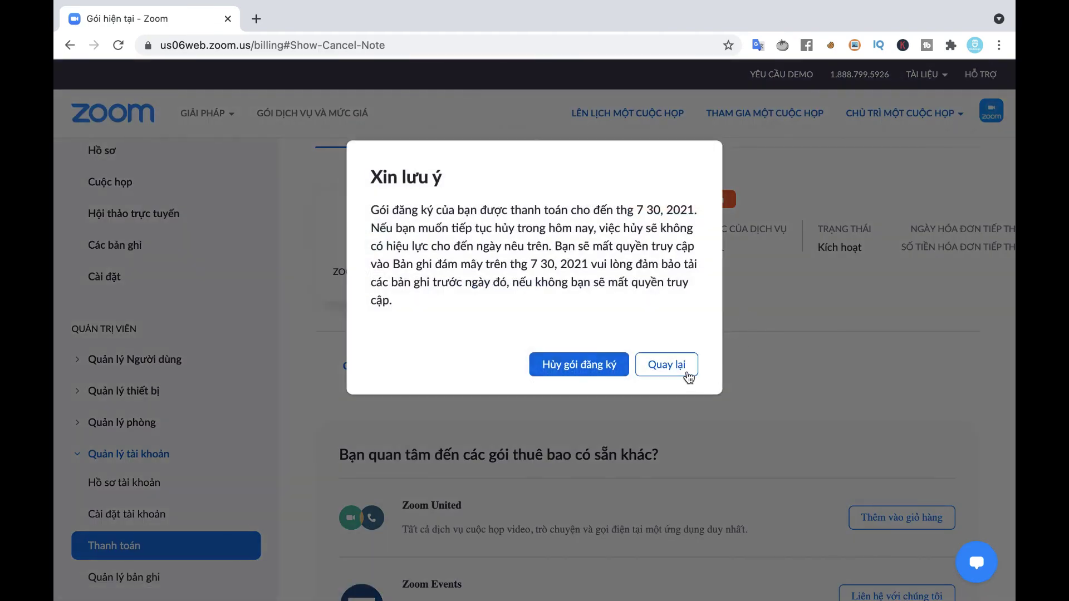
click(686, 371)
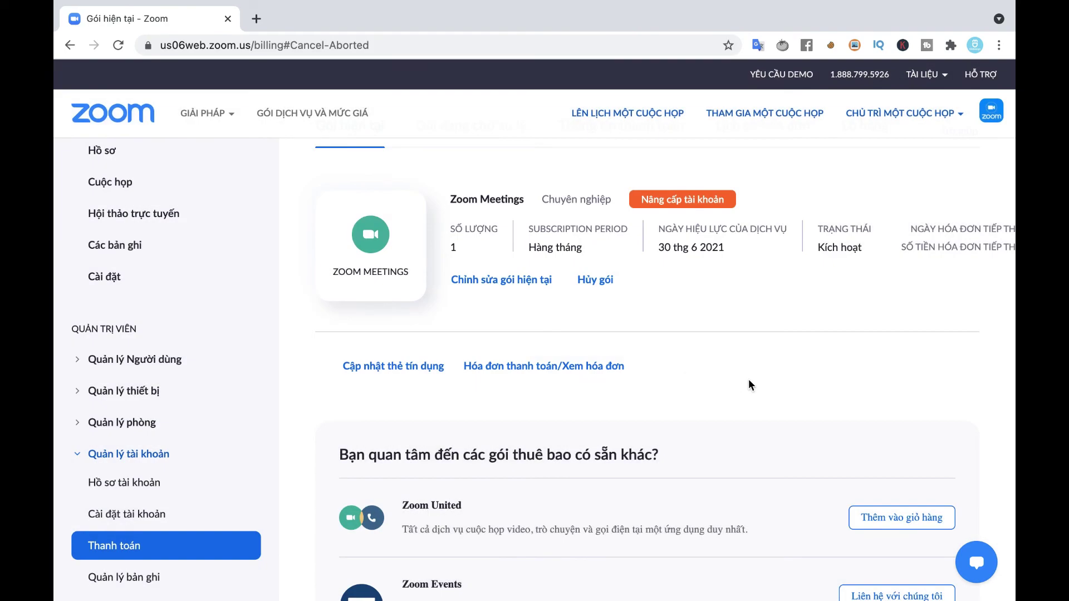
scroll(749, 379, down, 3)
scroll(748, 379, up, 3)
scroll(749, 384, up, 1)
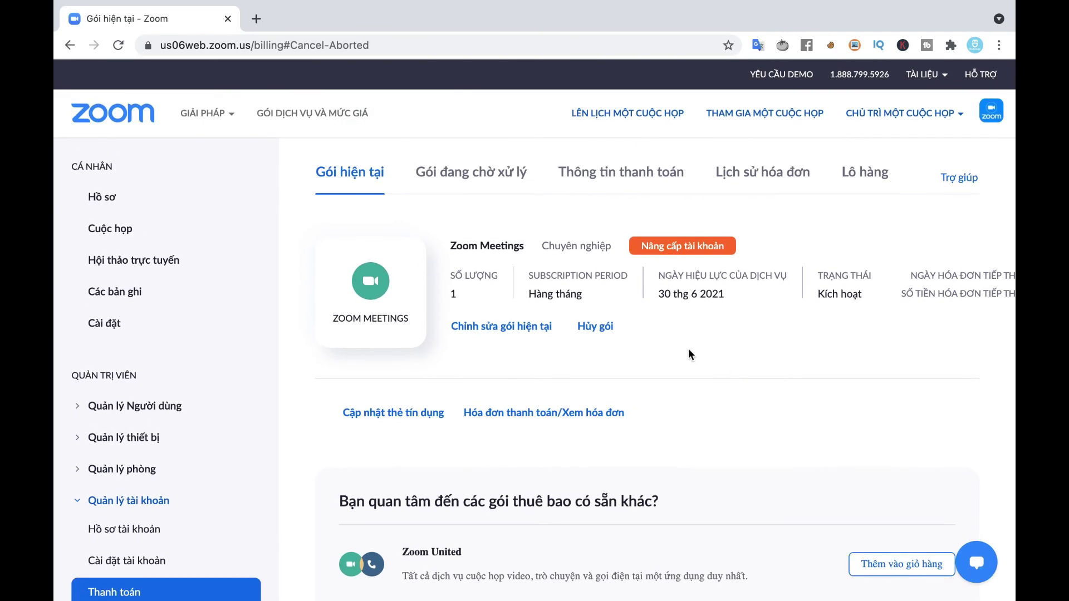
scroll(689, 350, down, 2)
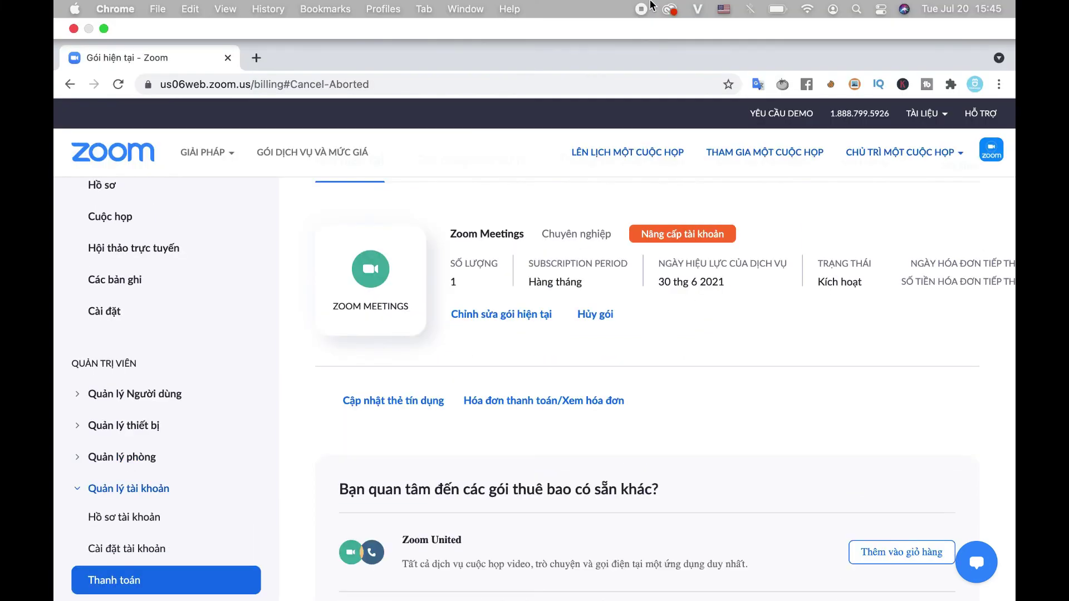
click(642, 10)
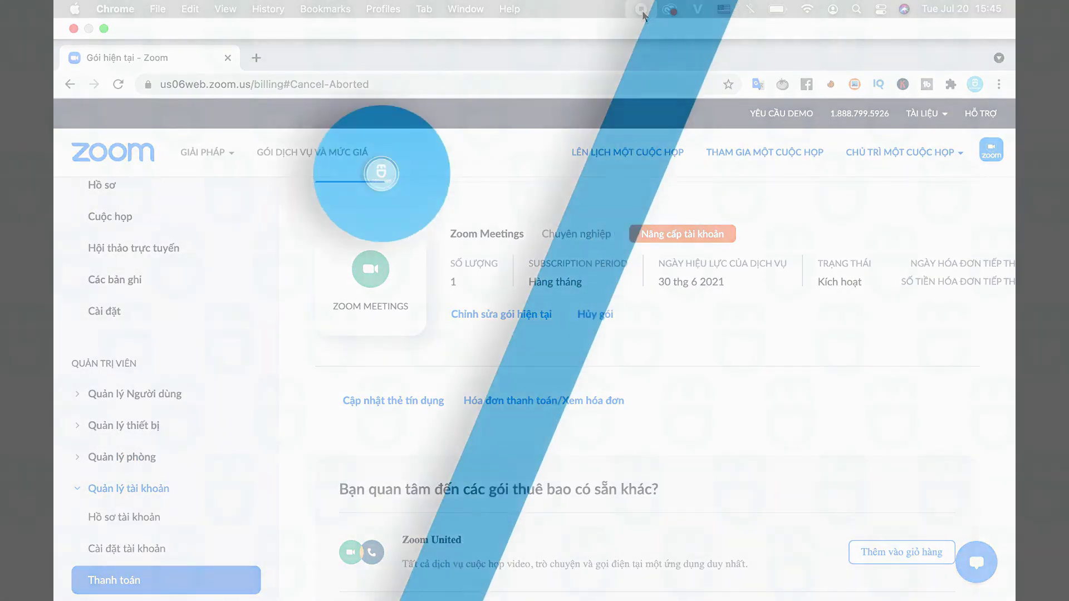